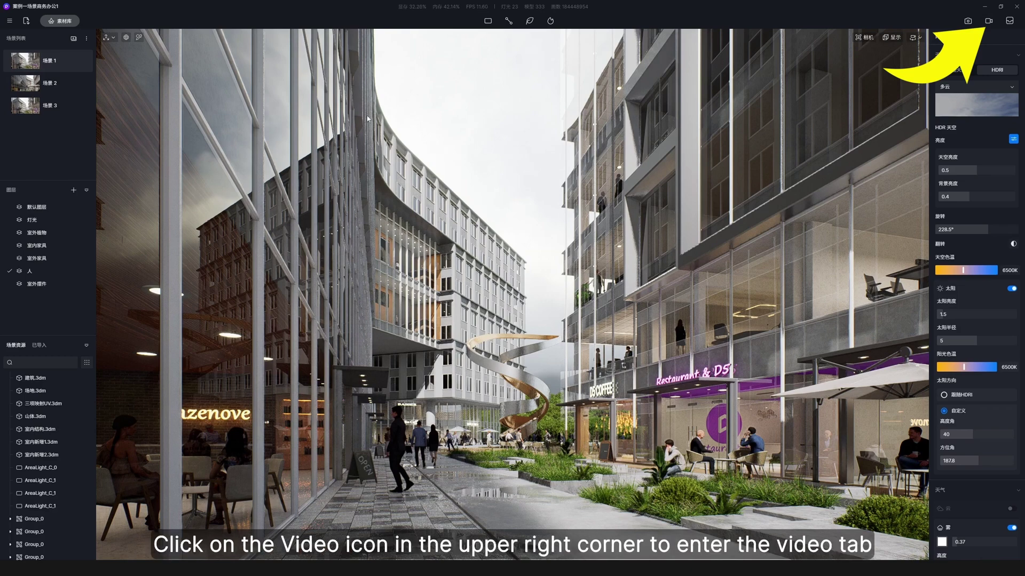
Step: Give clip 1 two camera shots: the starting street view and a view farther down the street
left_click(990, 22)
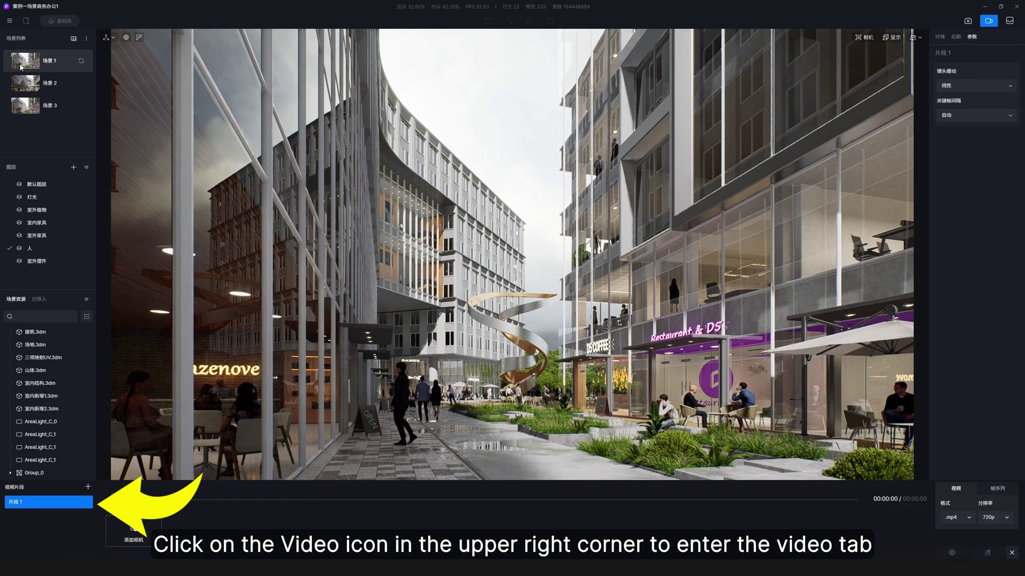
left_click(137, 538)
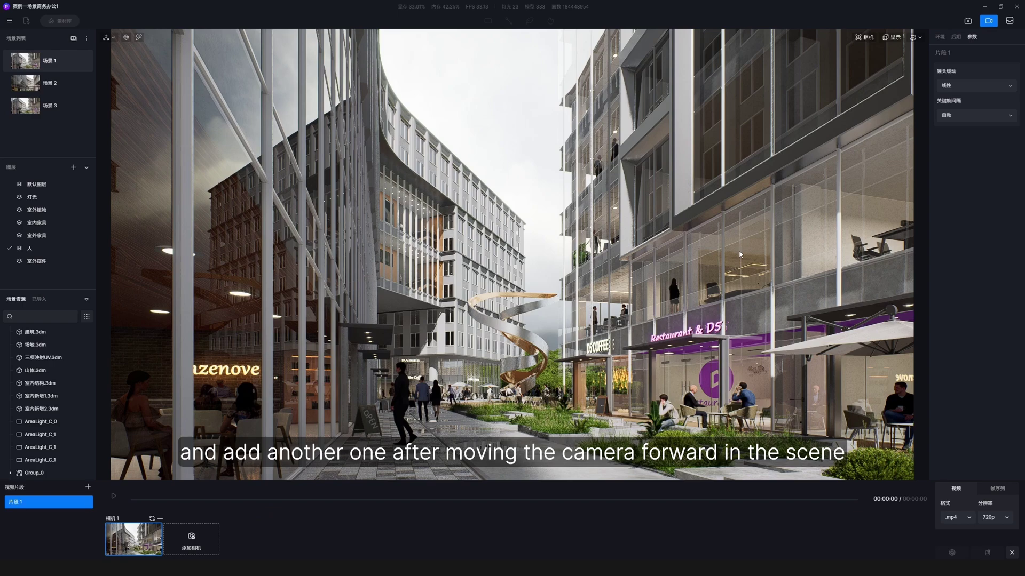
key("w")
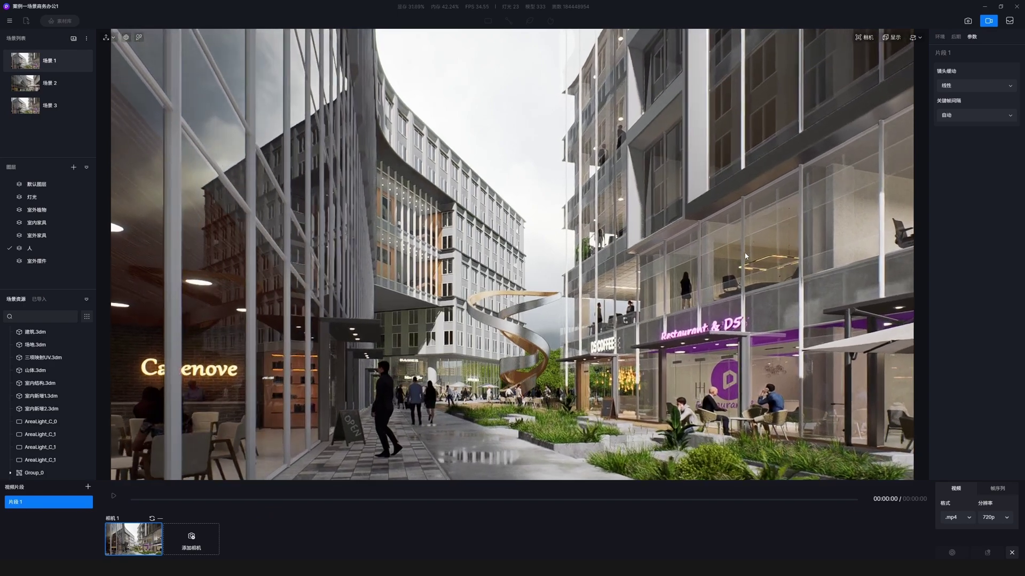
key("w")
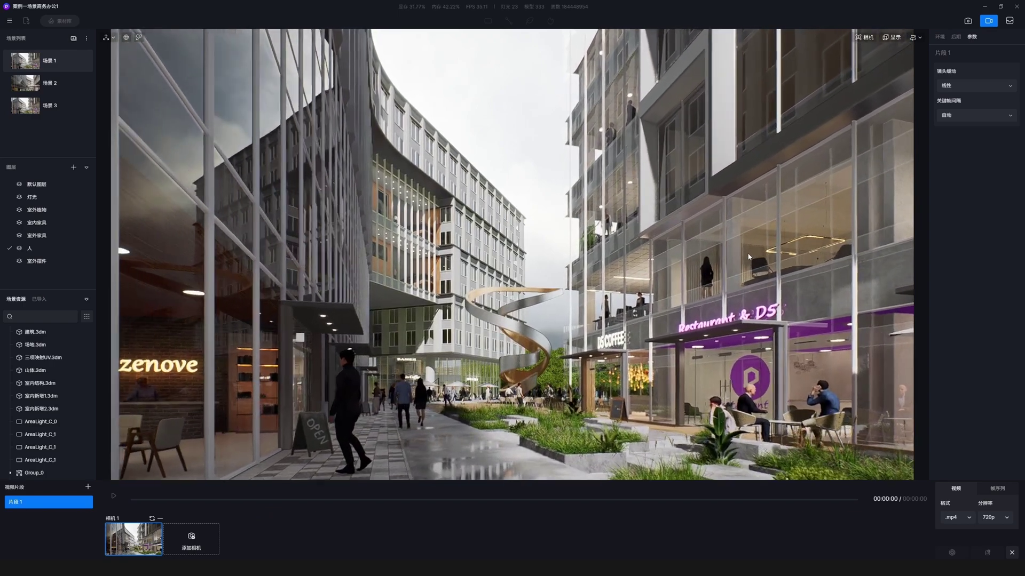
key("w")
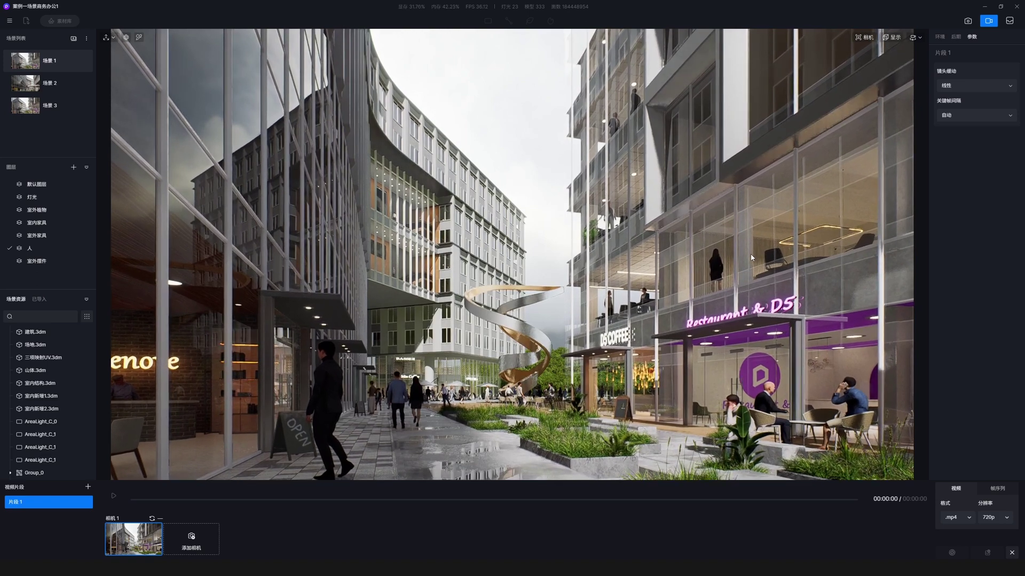
left_click(193, 541)
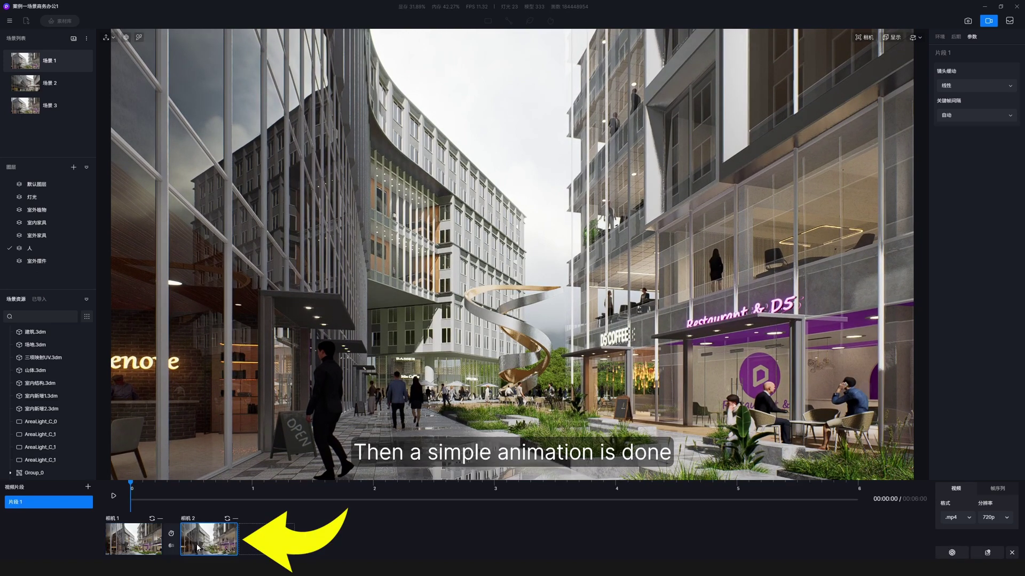
left_click(134, 539)
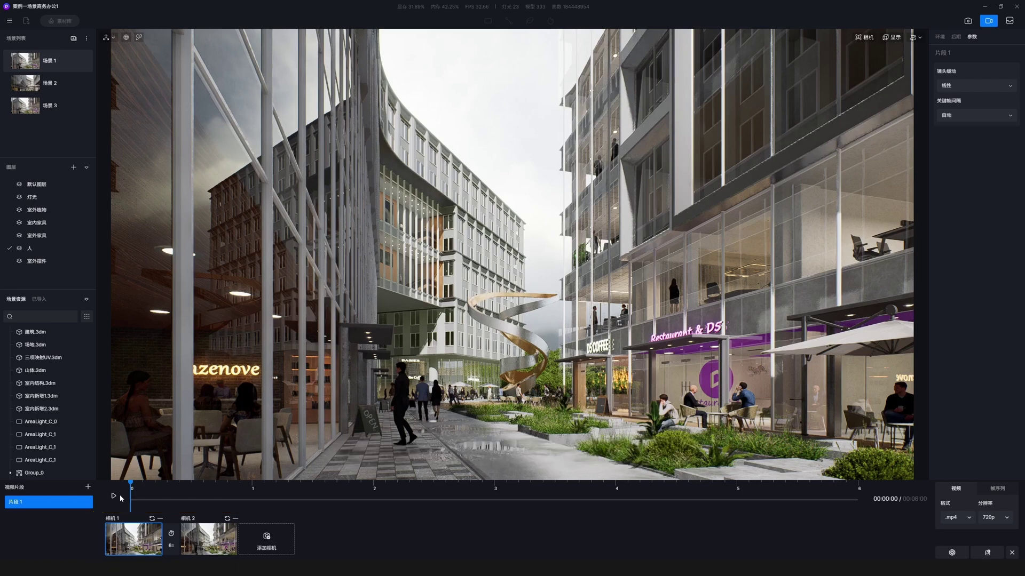
left_click(113, 496)
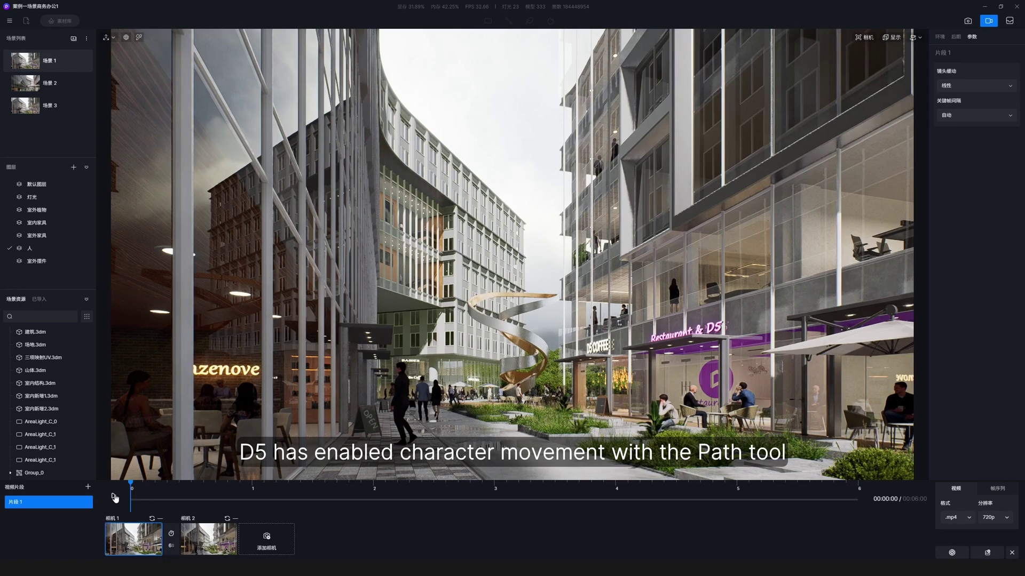
left_click(114, 498)
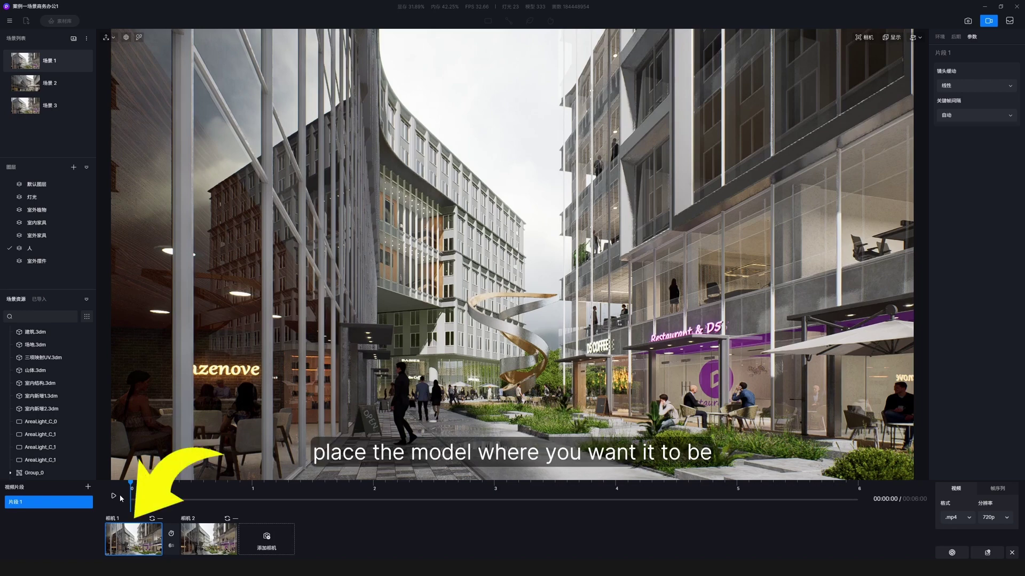
Step: Keyframe the walking man with Rate Matching on and move him onto the plaza beside the planters
left_click(404, 382)
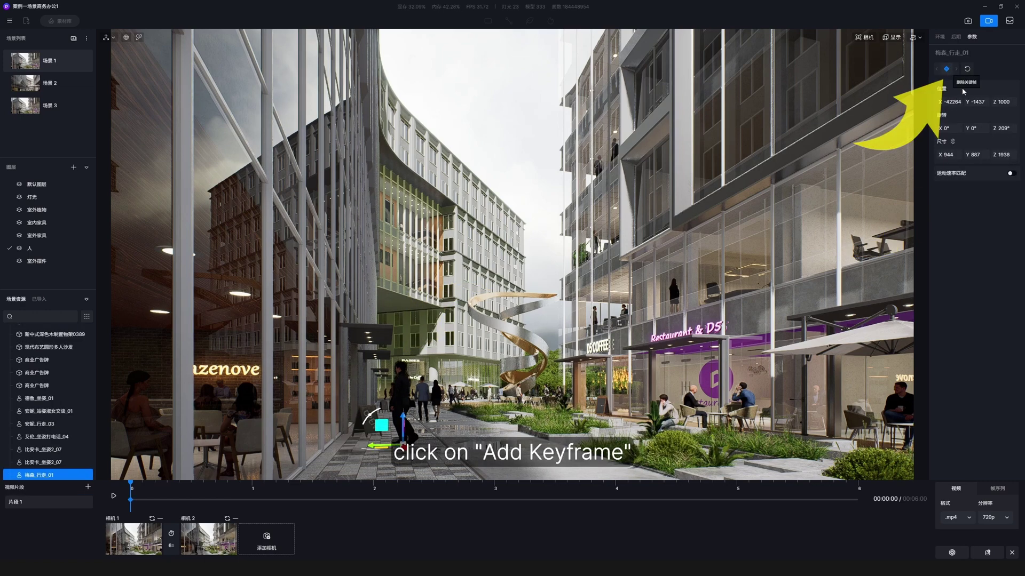
left_click(1010, 173)
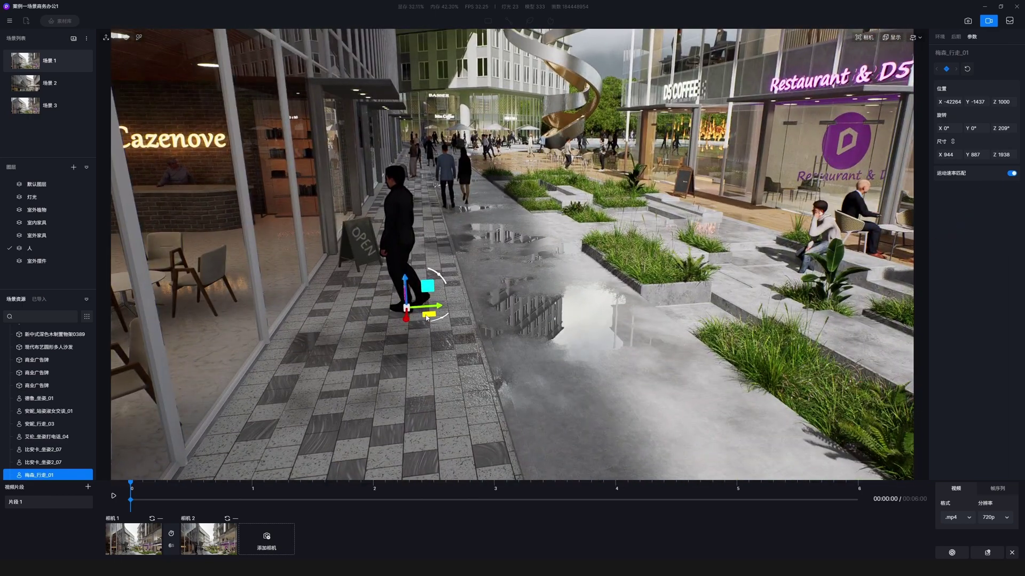
left_click_drag(427, 318, 675, 327)
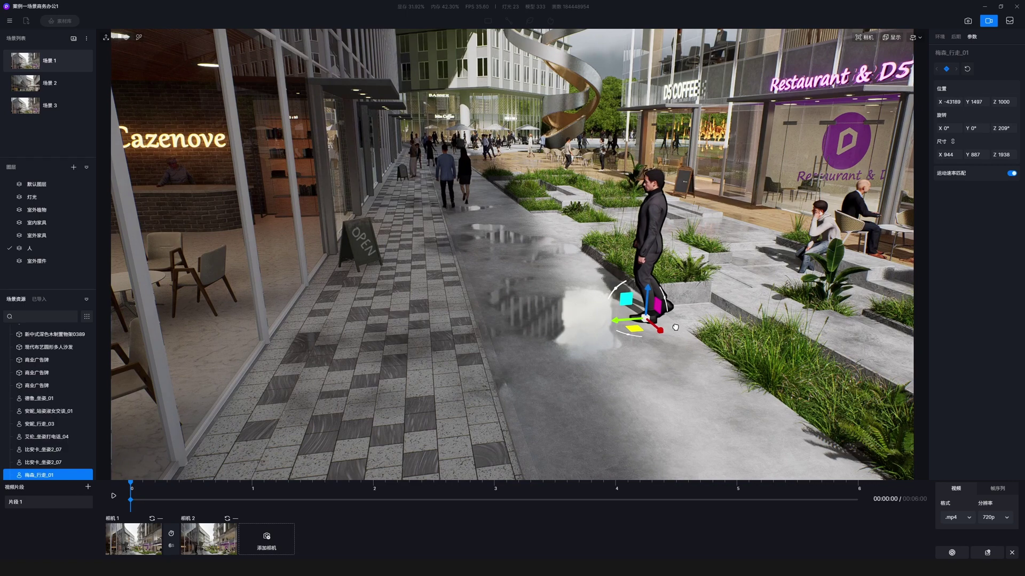
Step: At the second camera shot (6 s), place the man on the tiled walkway
left_click(221, 545)
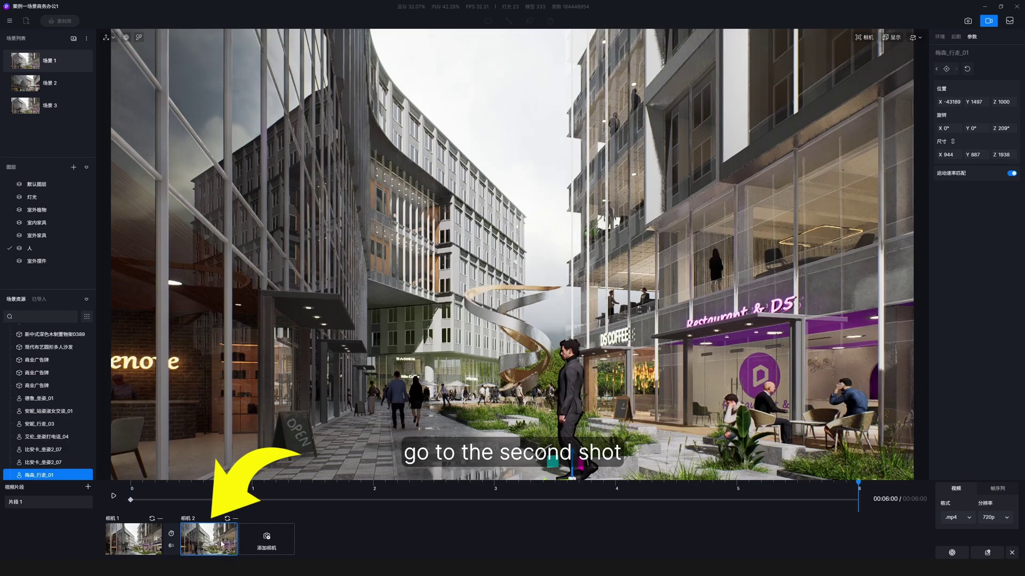
right_click_drag(776, 223, 741, 454)
scroll(612, 312, "down", 3)
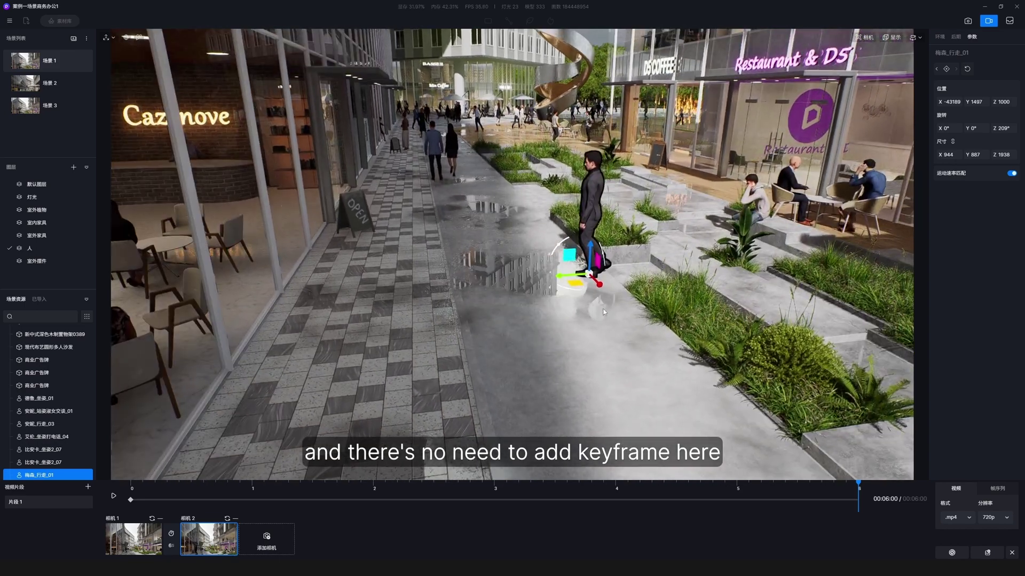
left_click_drag(575, 284, 353, 255)
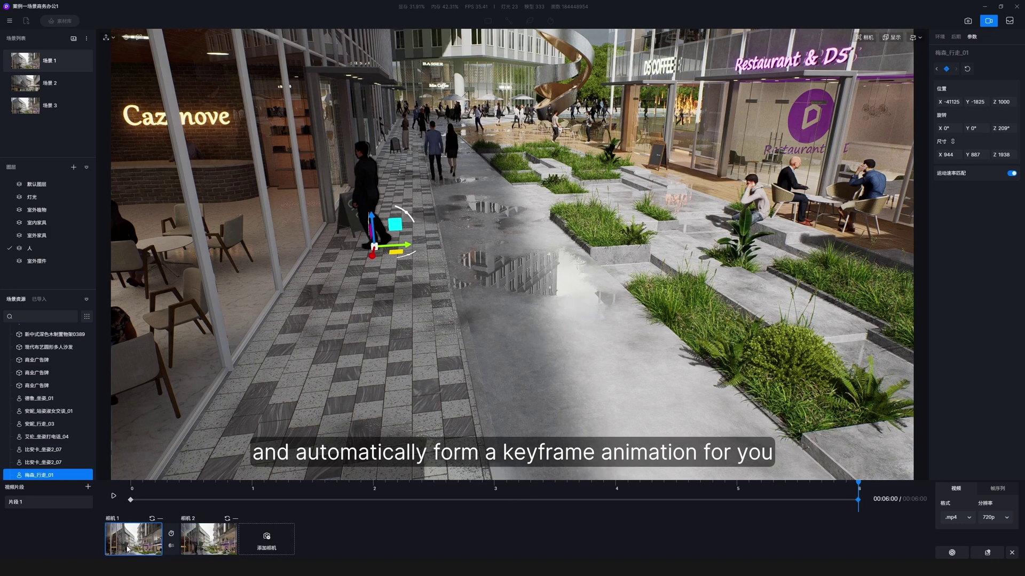
Step: Play the clip from the start to watch him walk, and check another character's position at 6 s
left_click(114, 496)
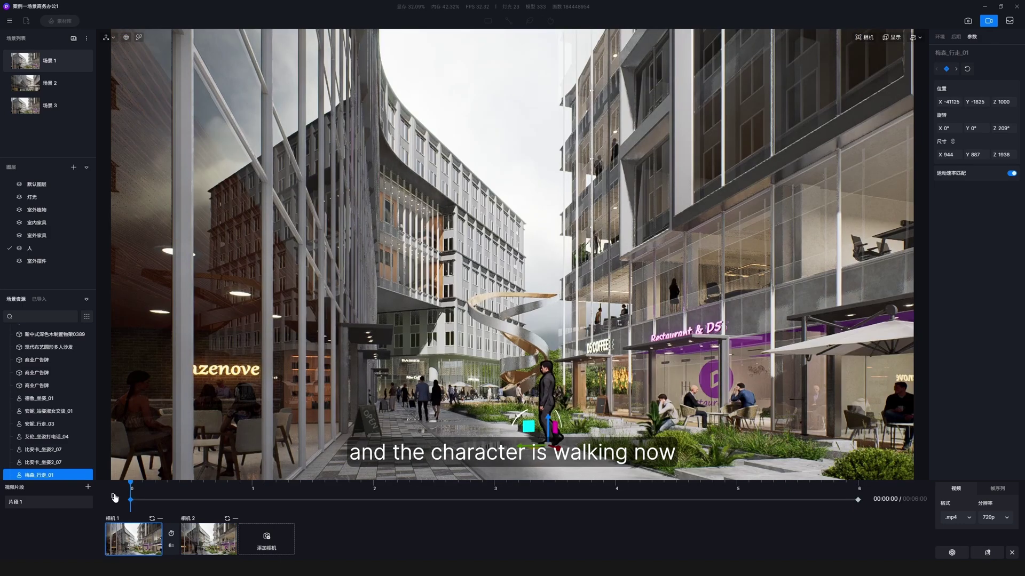
left_click(114, 498)
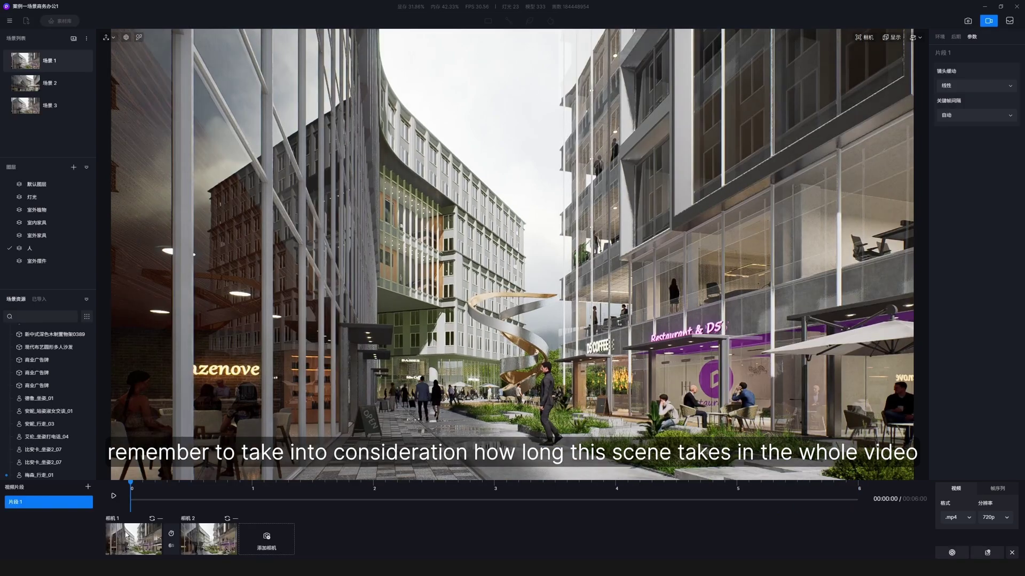
double_click(437, 403)
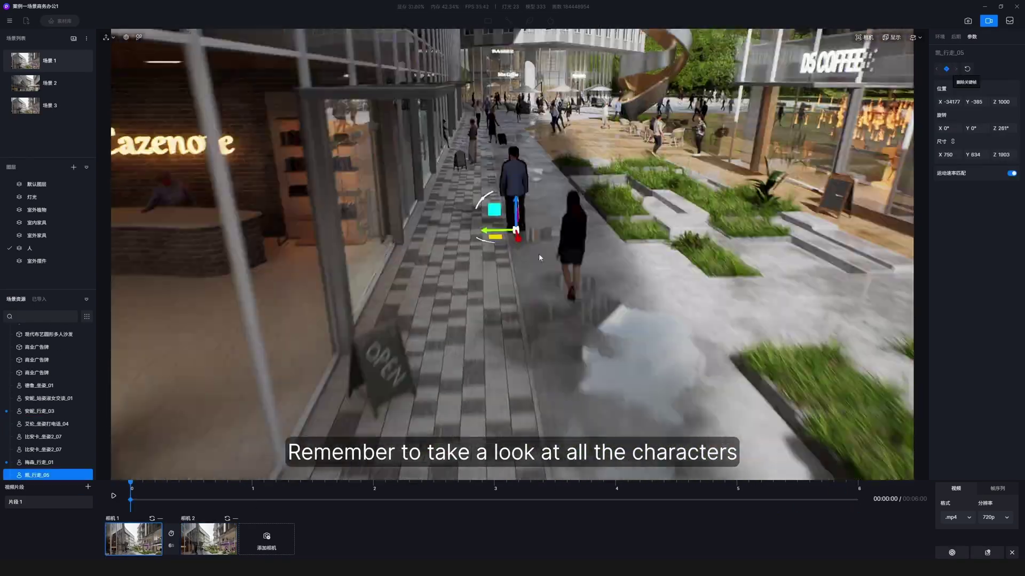
left_click(209, 538)
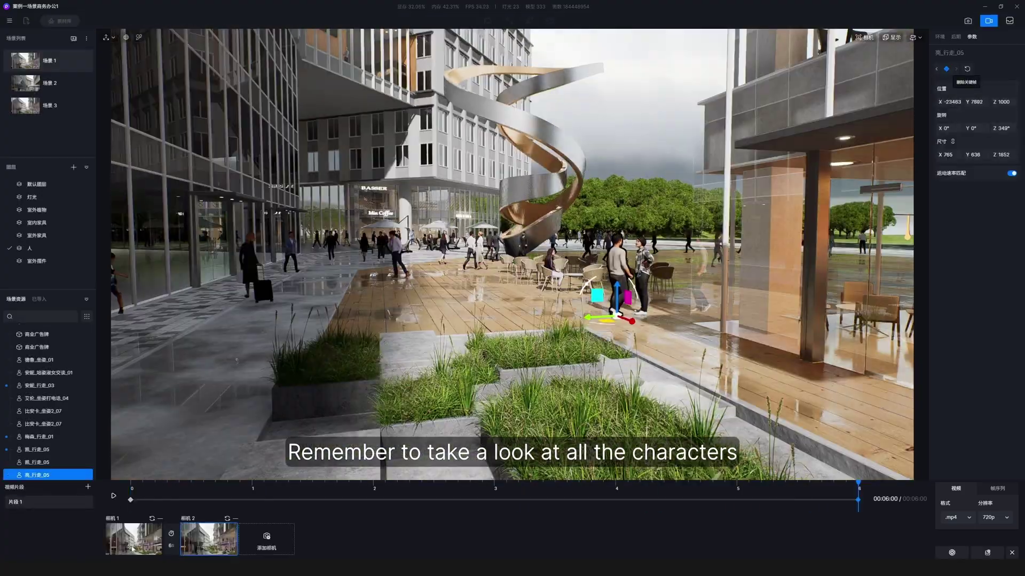
left_click(132, 549)
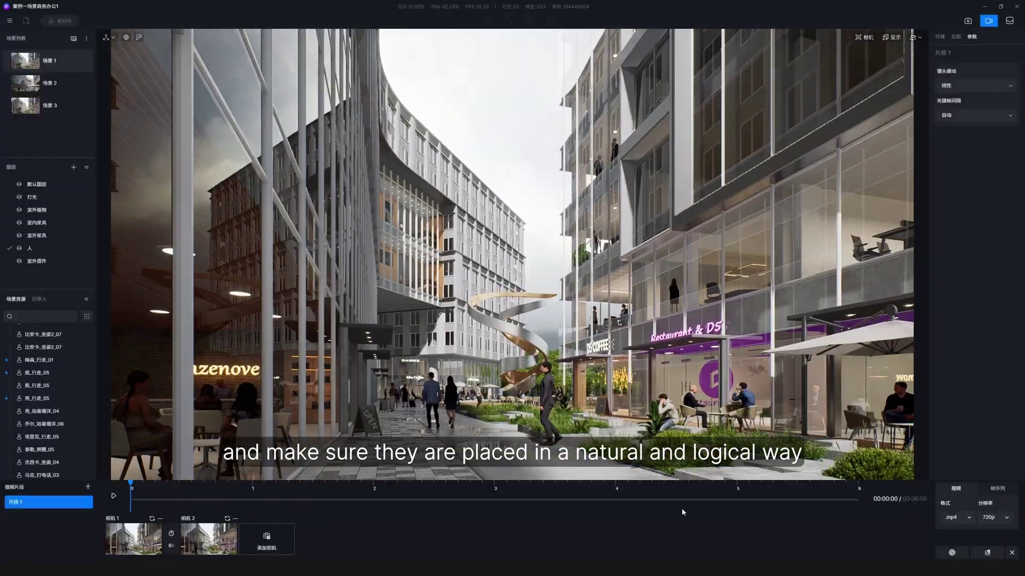
Step: Set the seated phone-talking figure's animation offset to 232, then preview clip 1's camera move again
left_click(114, 496)
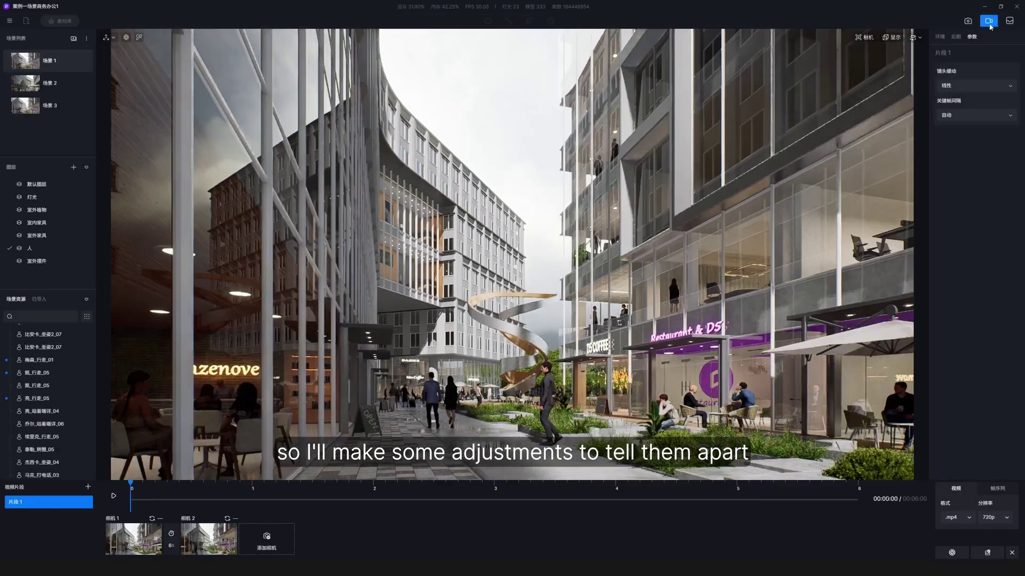
key("Escape")
left_click(745, 431)
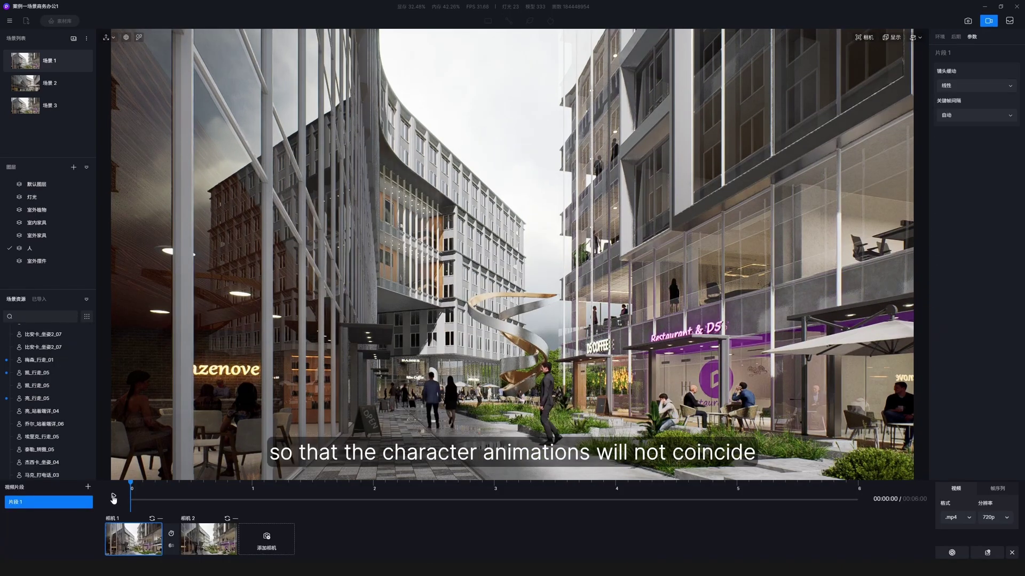
left_click(113, 498)
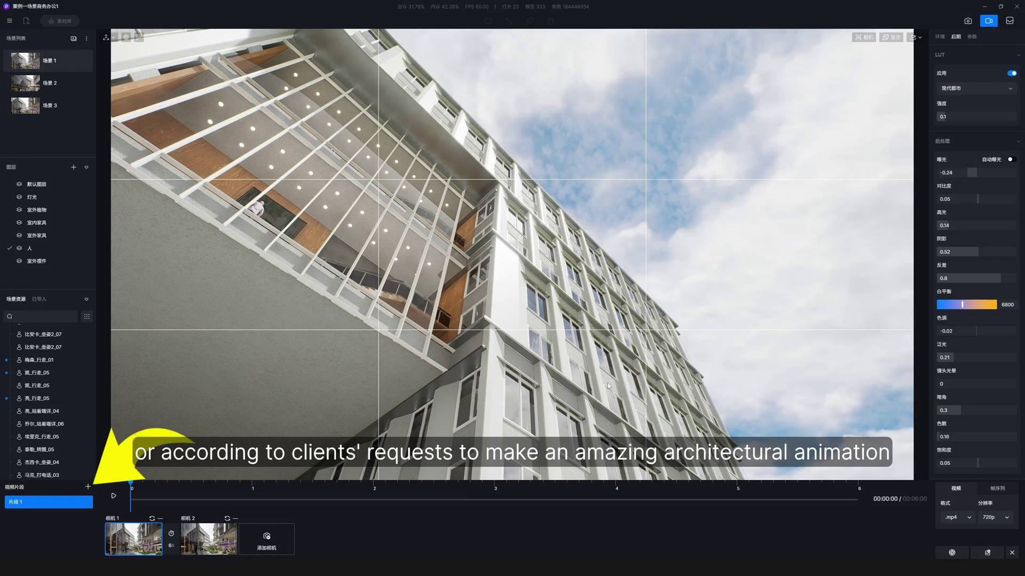
Step: Add a new clip with a second camera shot and preview its move
left_click(89, 488)
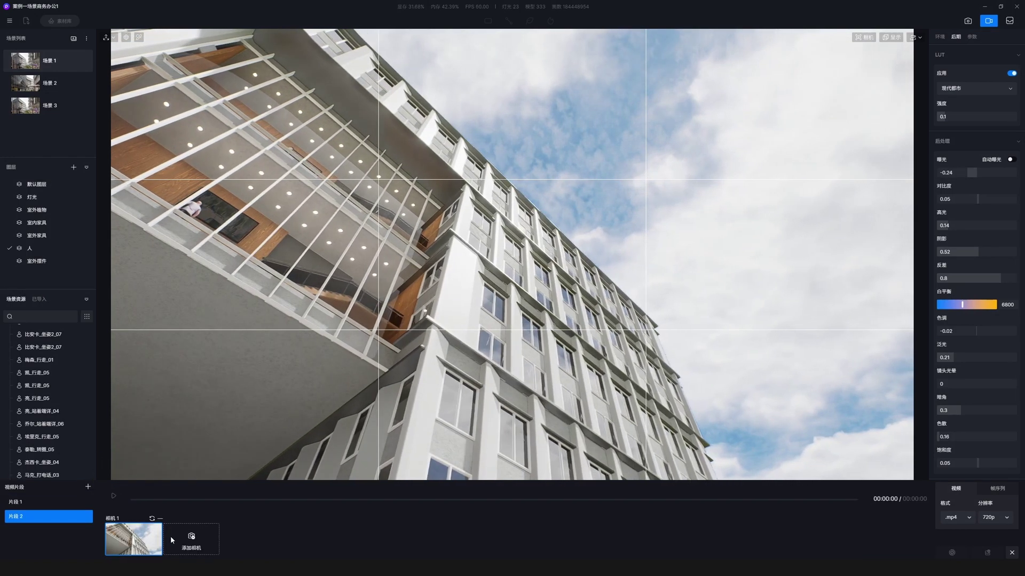
left_click(191, 540)
left_click(113, 496)
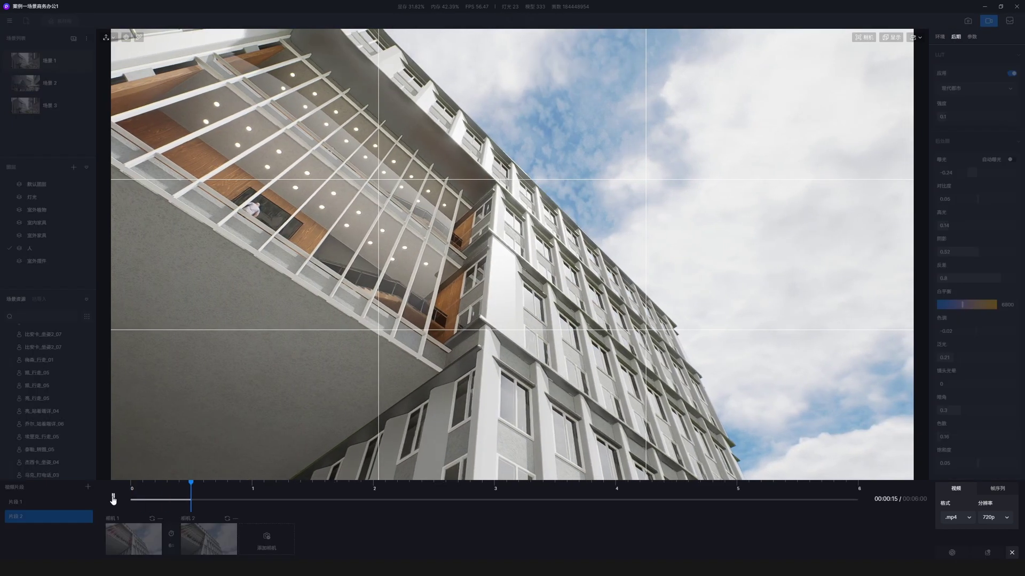
Step: Rotate the sky in the environment settings and switch to the thin-cloud sky preset
left_click(134, 539)
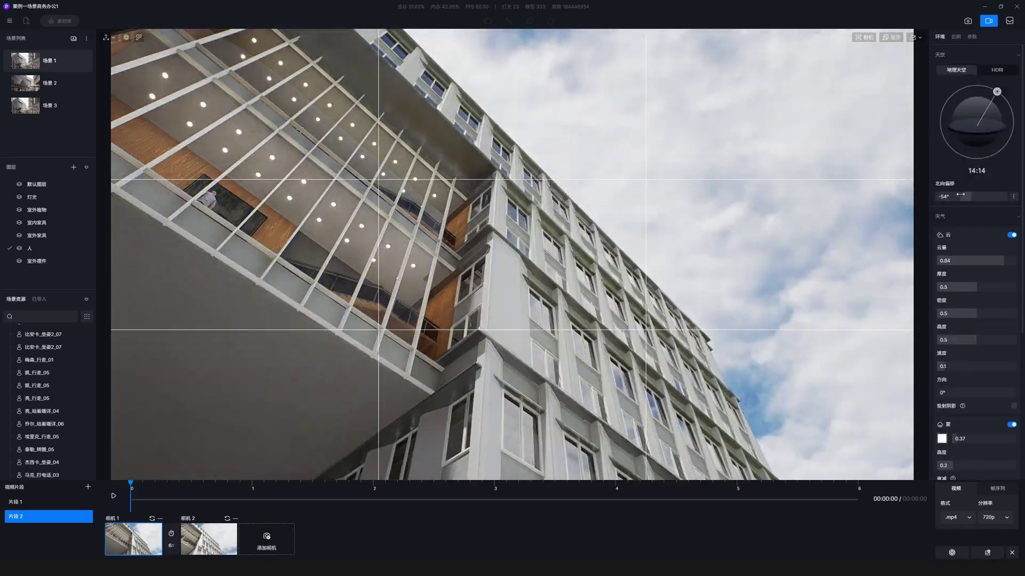
left_click_drag(955, 357, 1018, 358)
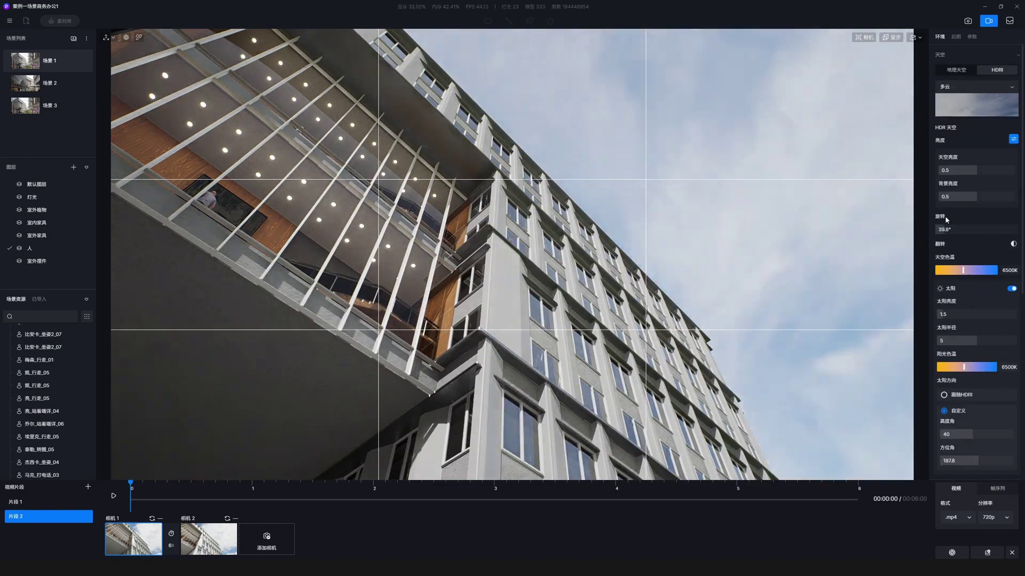
left_click_drag(944, 229, 992, 229)
left_click(976, 87)
left_click(953, 68)
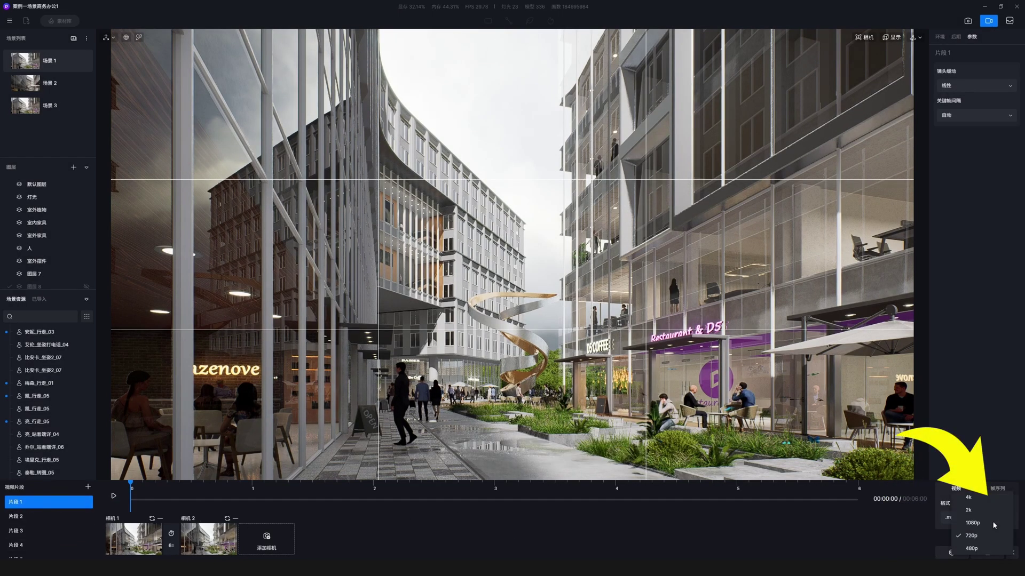
Step: Choose 2k in the video output panel's resolution (分辨率) dropdown
left_click(989, 511)
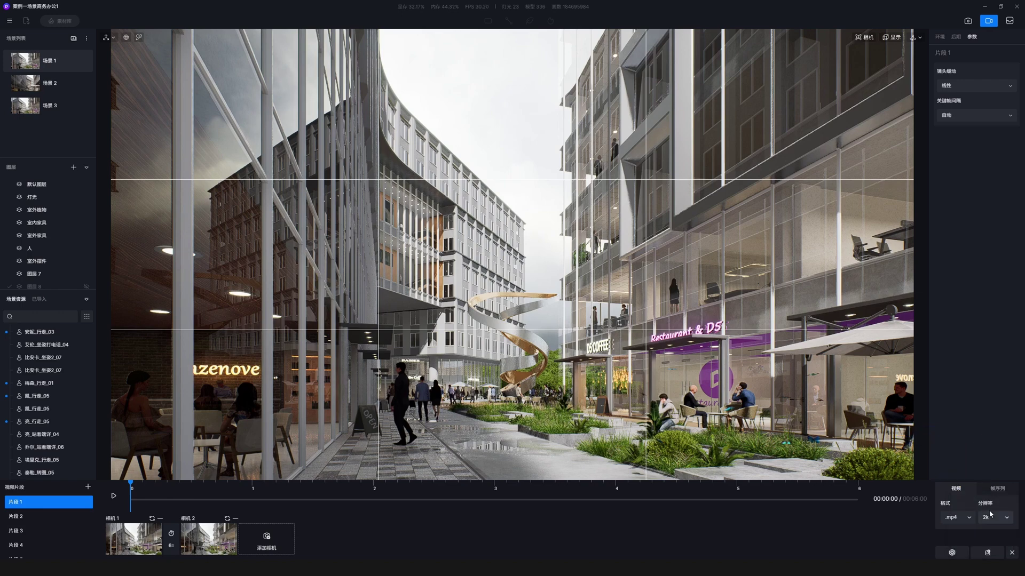
Step: Add clips 1 through 10 to the render queue and bring up the queue list
left_click(987, 553)
left_click(21, 517)
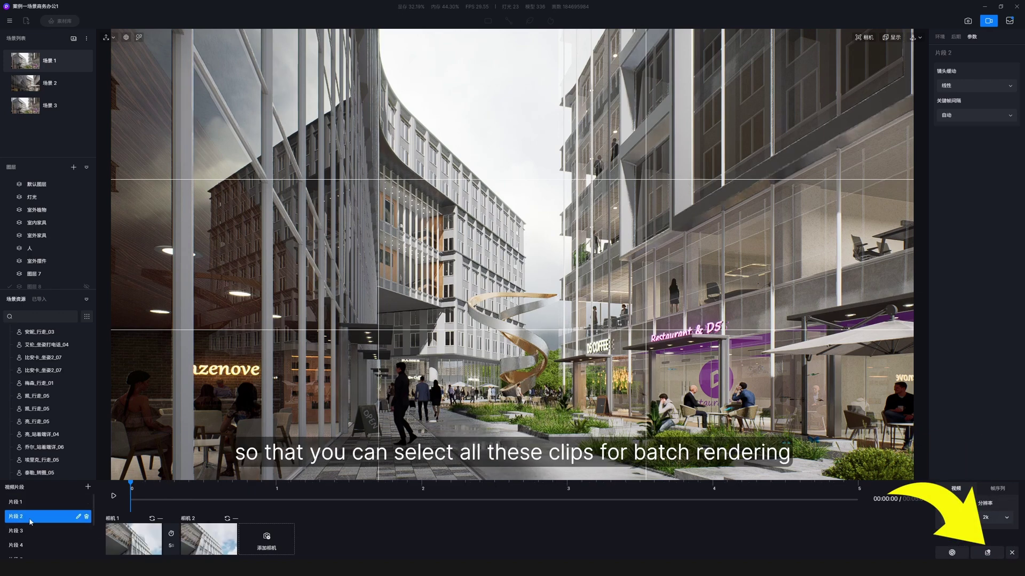
left_click(55, 535)
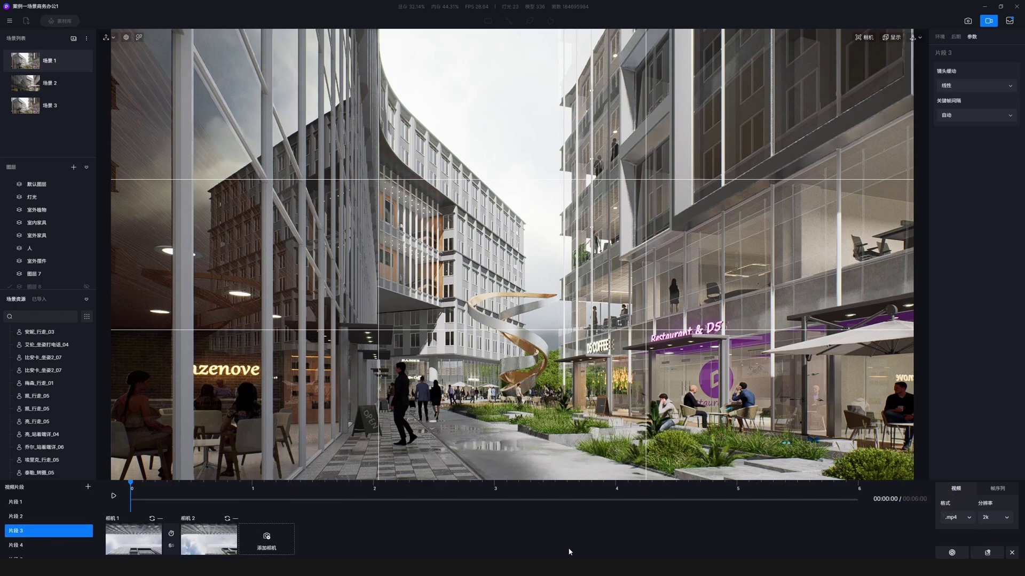
left_click(45, 545)
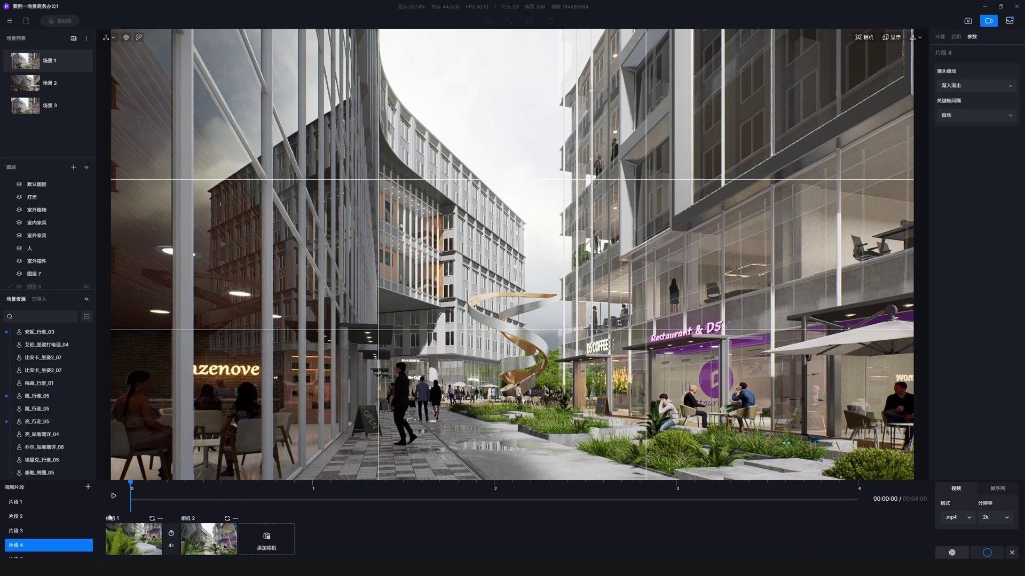
scroll(39, 520, "down", 2)
left_click(43, 511)
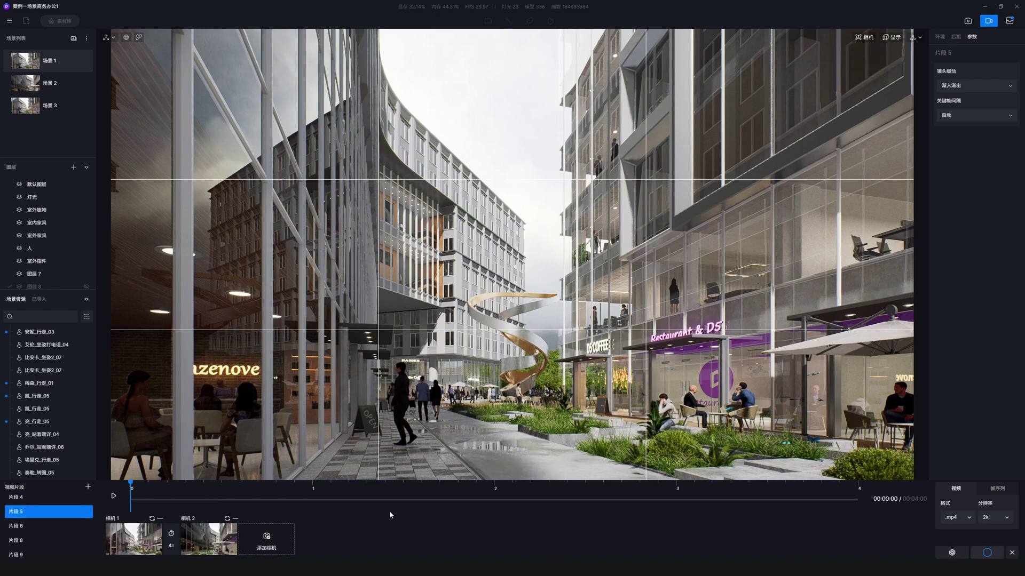
left_click(23, 527)
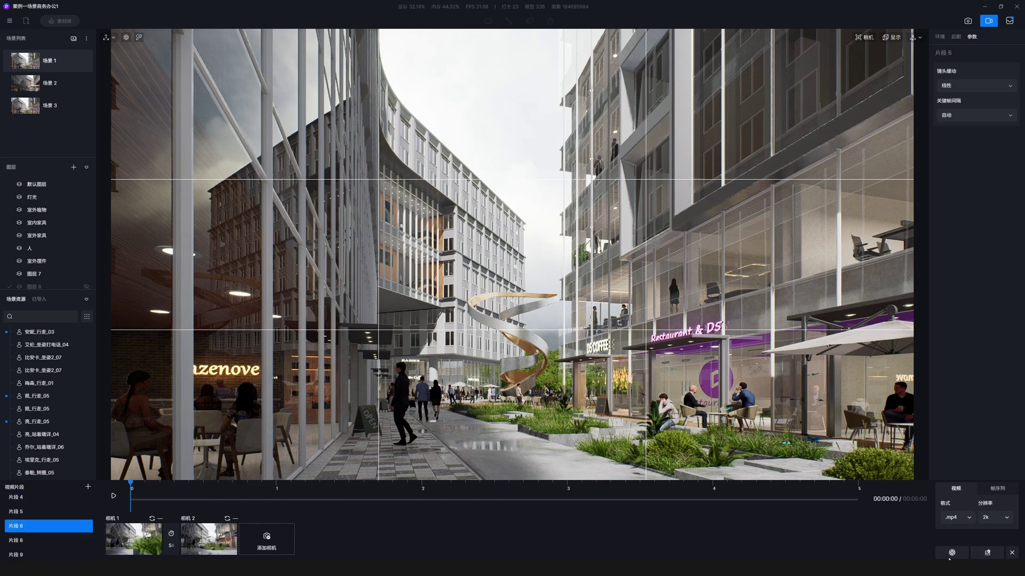
left_click(40, 540)
left_click(21, 555)
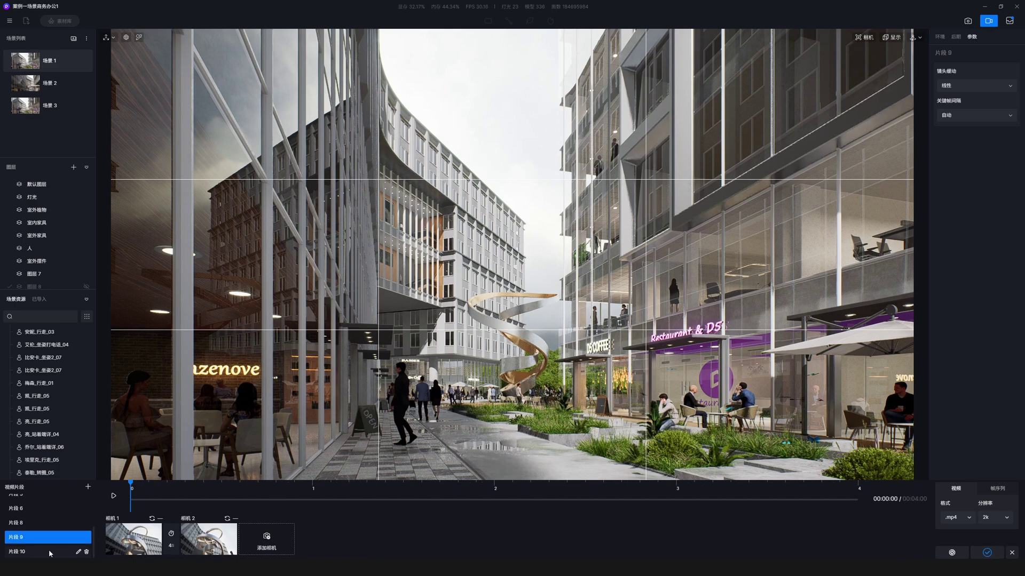
left_click(32, 552)
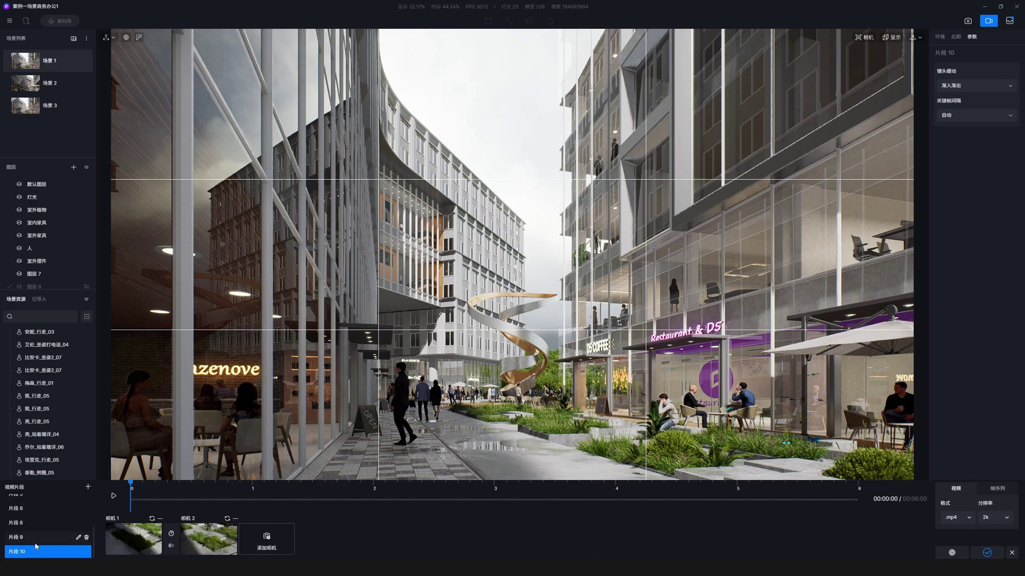
left_click(1010, 23)
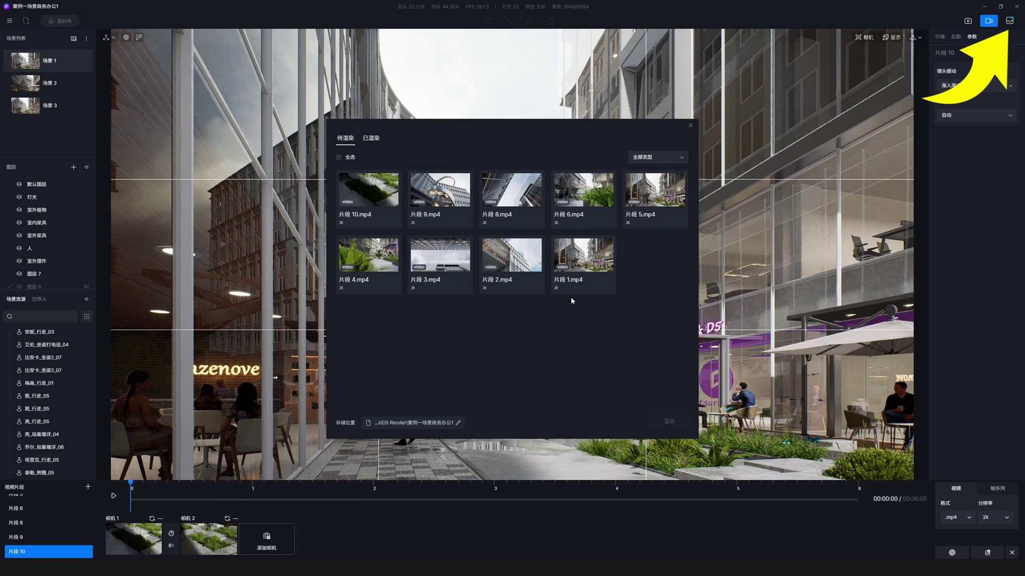
Step: Tick 全选 (Select All) in the render queue to check every queued clip video
left_click(338, 158)
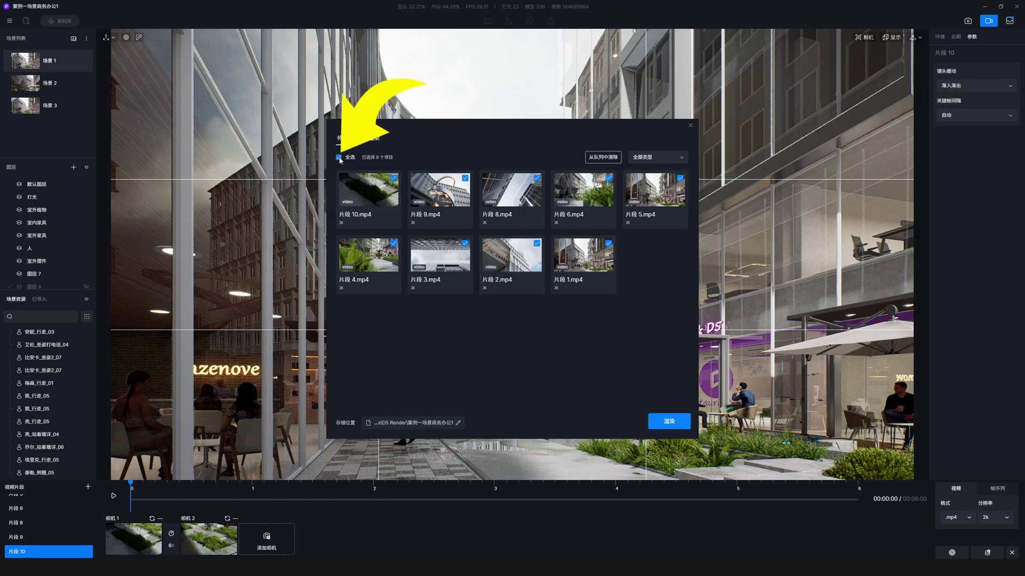